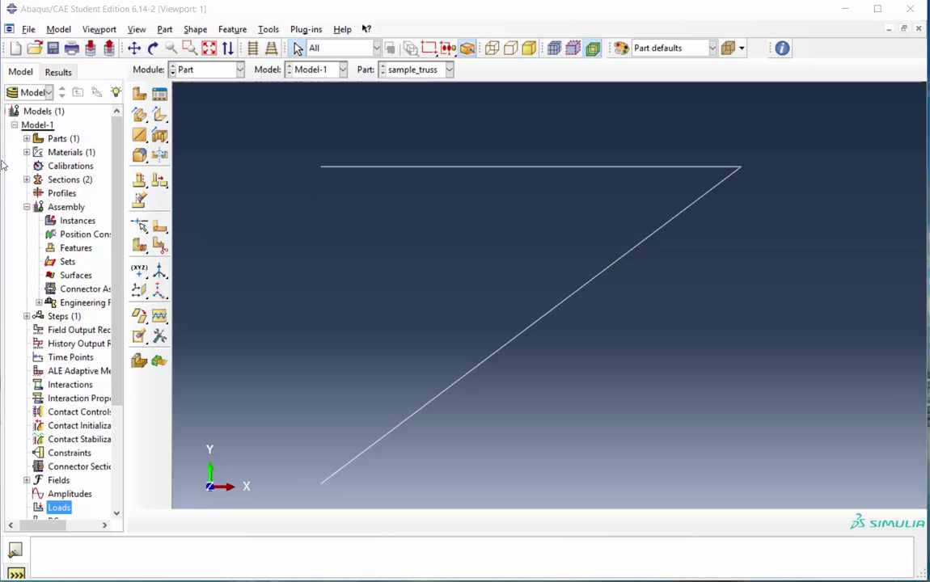
- Create a dependent instance of the sample_truss part in the assembly
click(27, 207)
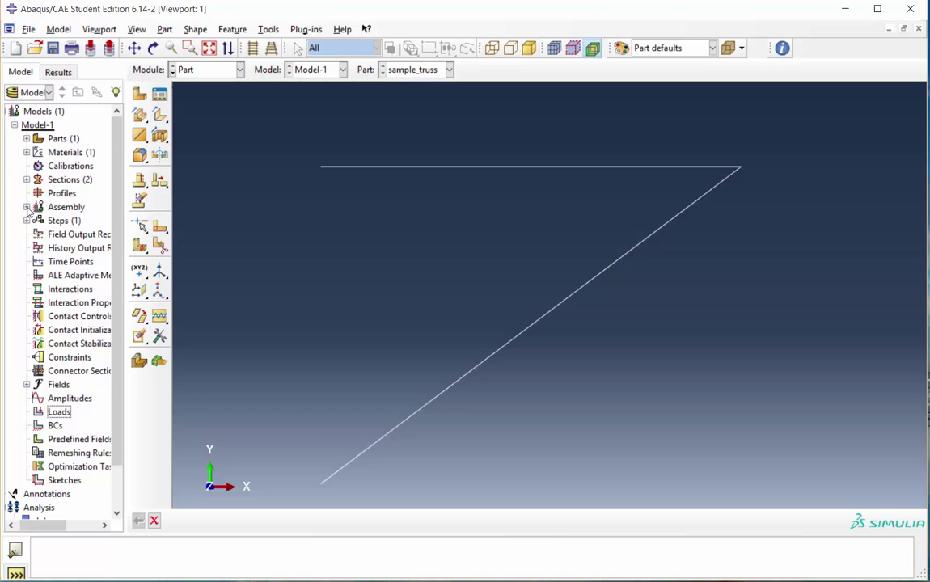
click(27, 207)
double_click(77, 221)
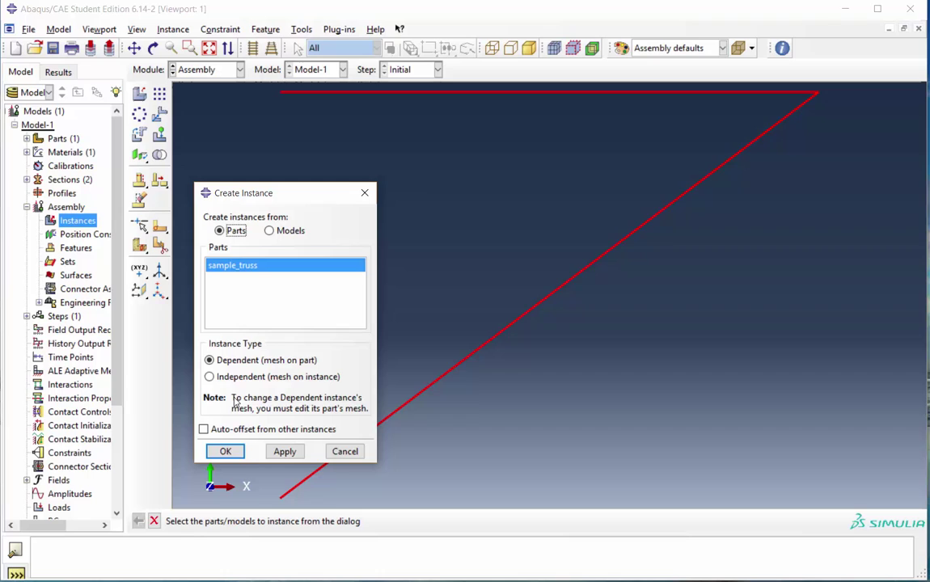
click(225, 451)
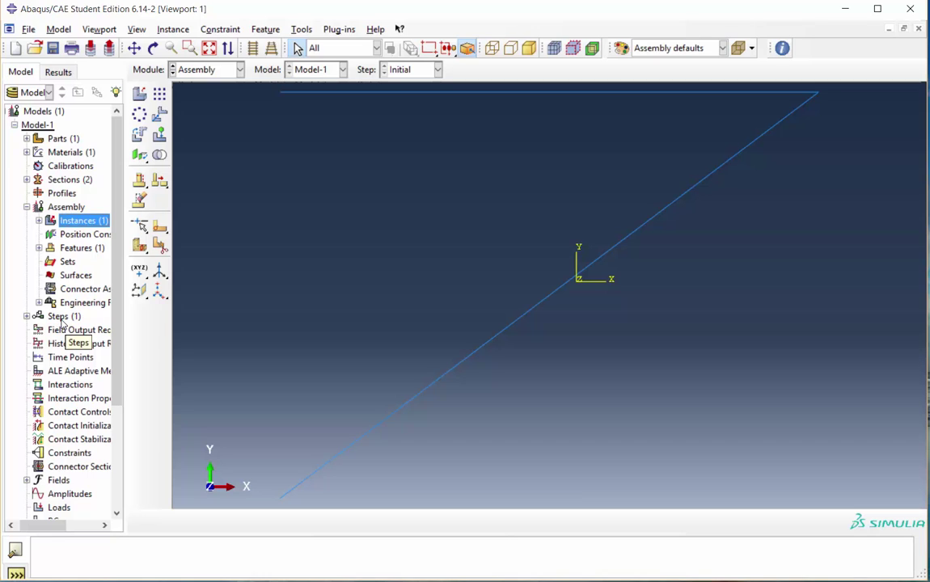
- Add a Static, General step named sample_truss_static after the Initial step
double_click(61, 319)
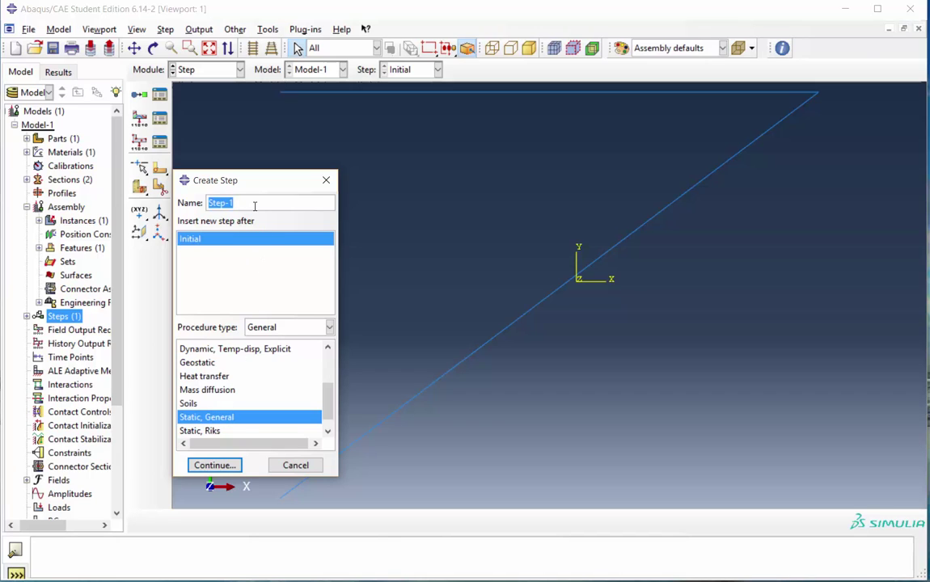
text(sample_truss_static)
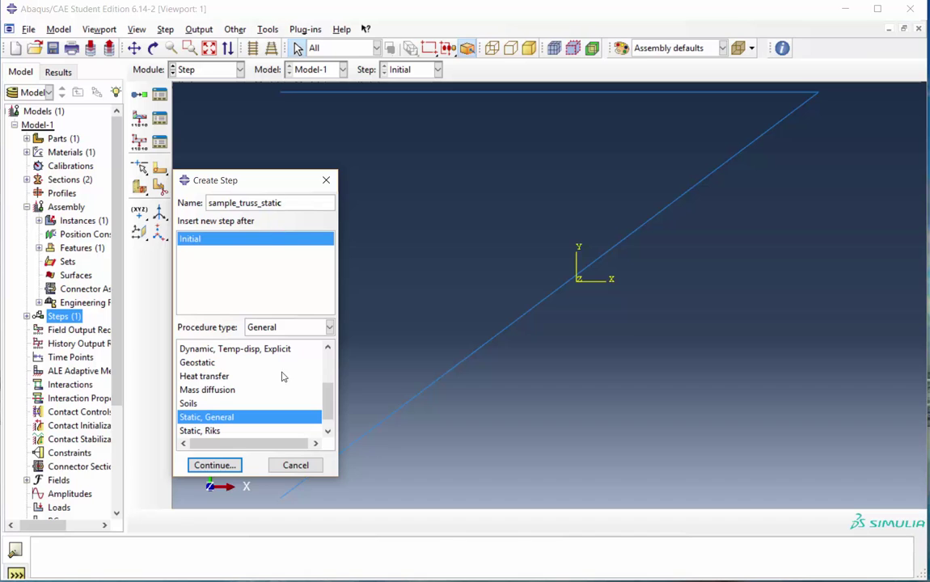
click(212, 465)
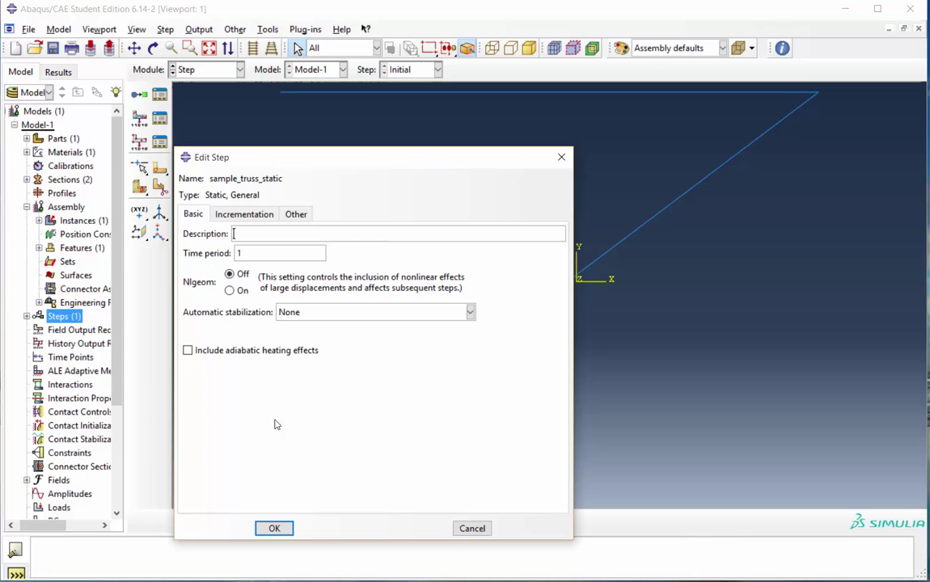
click(275, 529)
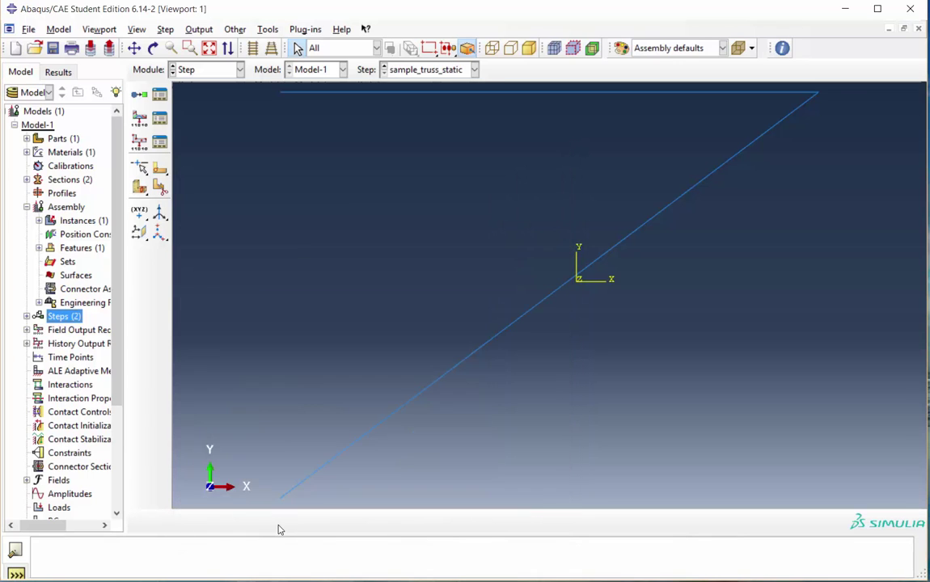
- Uncheck Strains and Contact in F-Output-1, leaving S, U, RF and CF
click(27, 330)
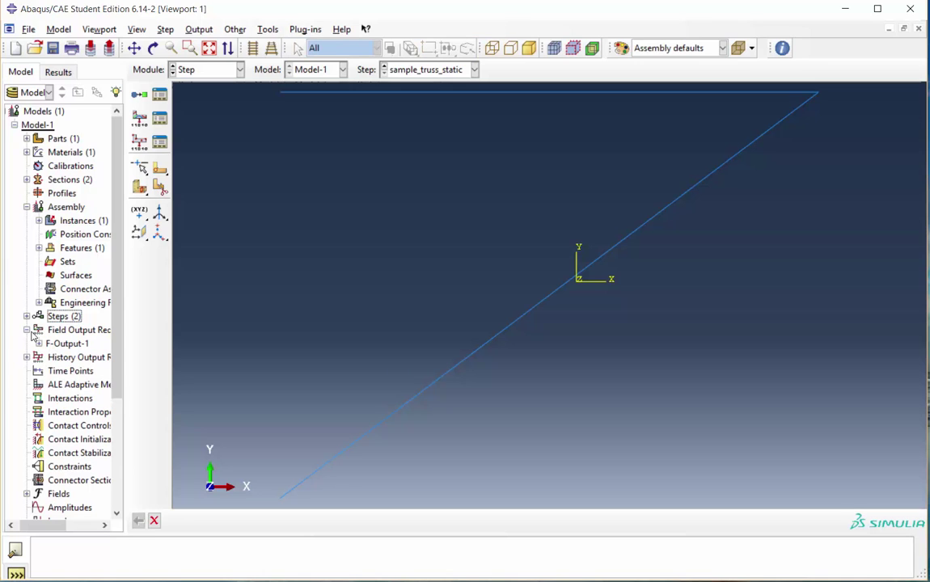
drag(124, 279, 138, 291)
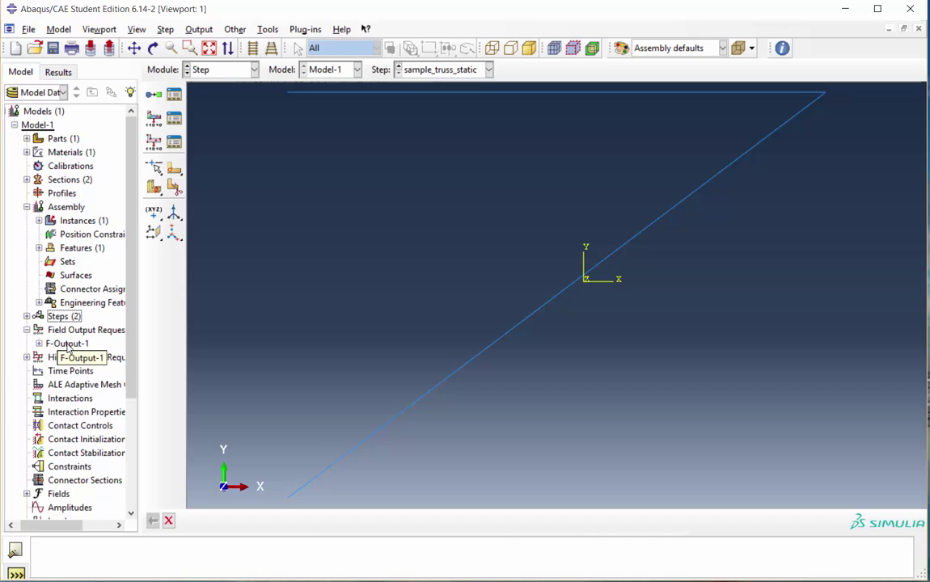
double_click(69, 344)
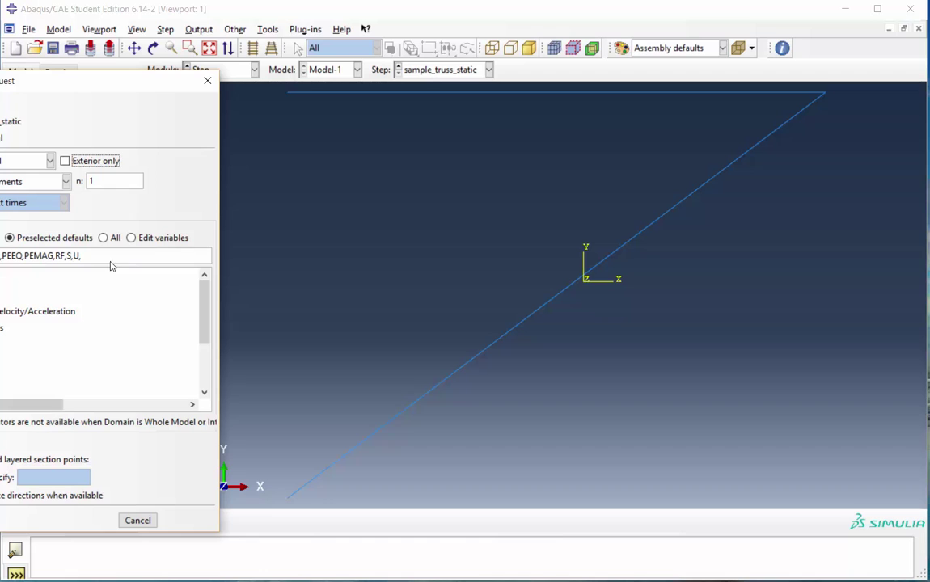
drag(153, 84, 429, 81)
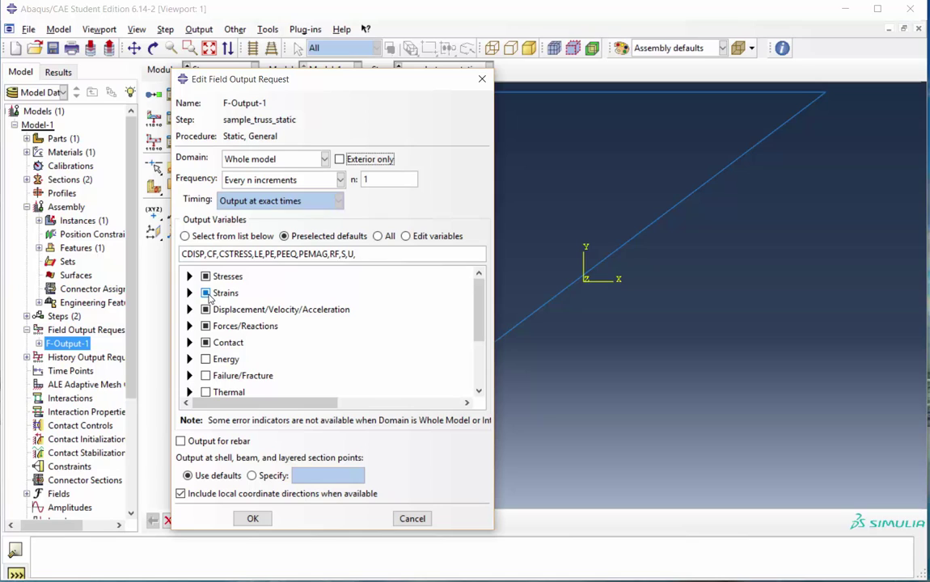
click(206, 294)
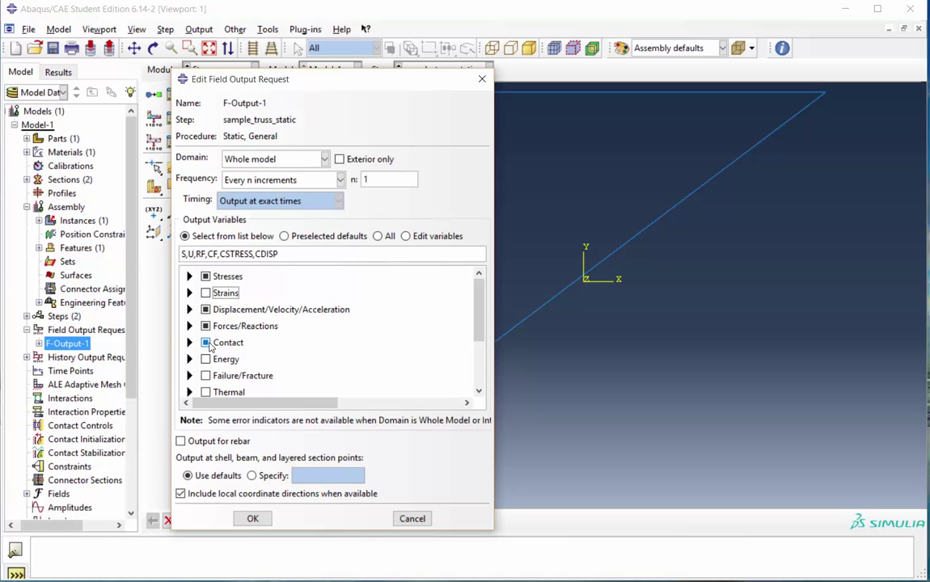
click(205, 342)
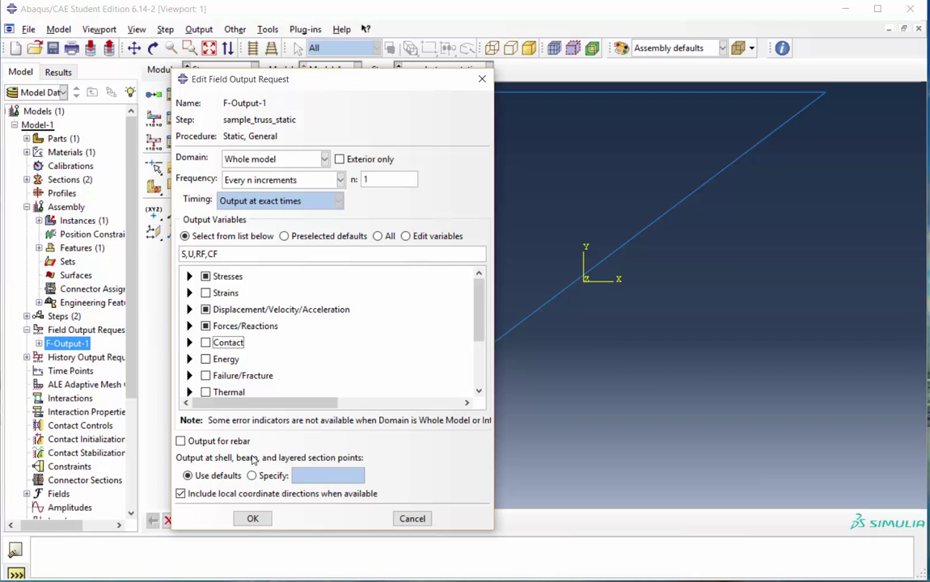
click(253, 520)
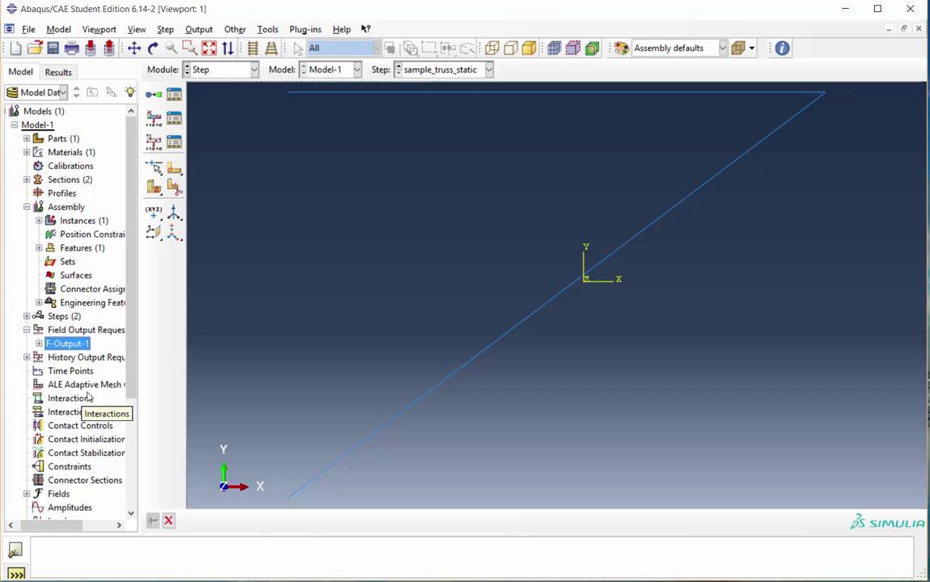
- Start a Mechanical concentrated force load named vert_load_10kN in step sample_truss_static
drag(134, 370, 134, 435)
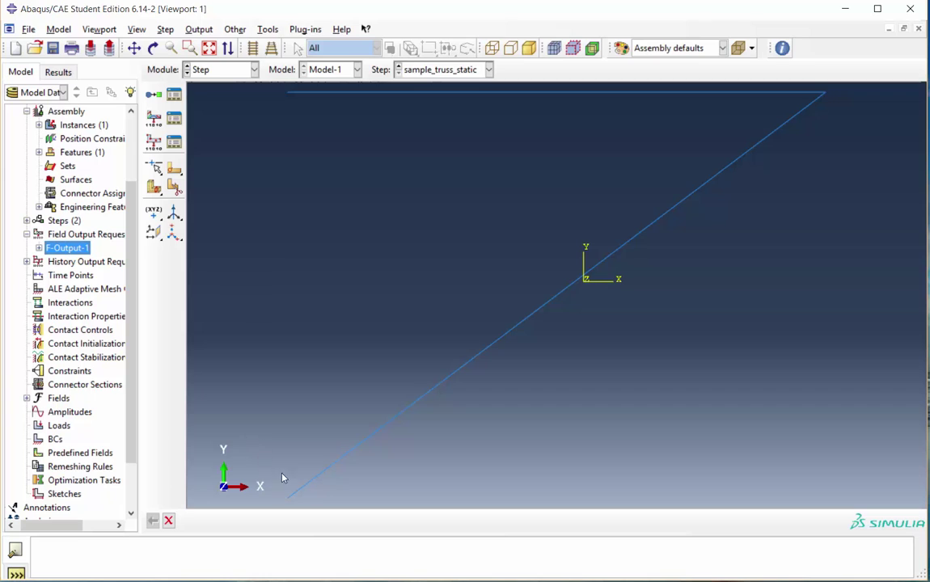
double_click(59, 426)
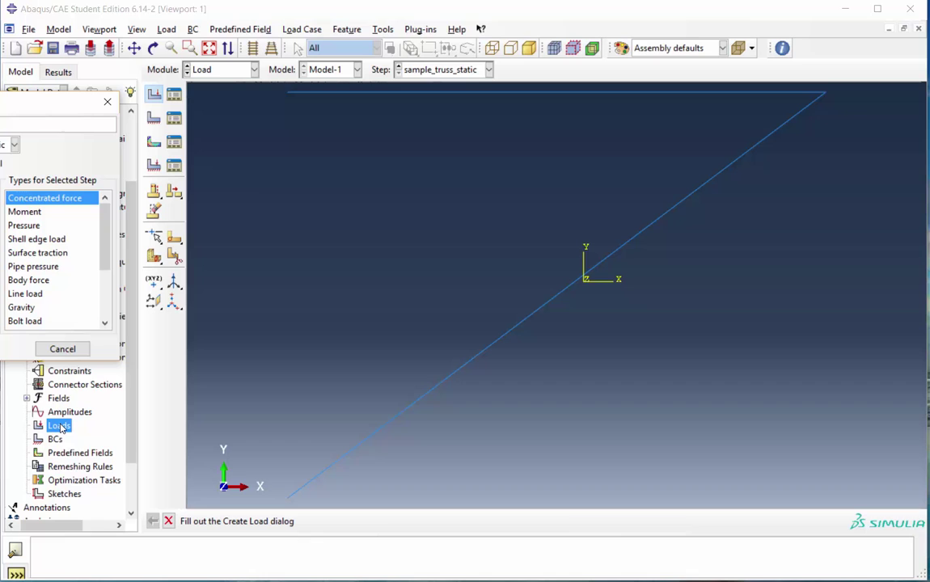
drag(55, 98, 332, 158)
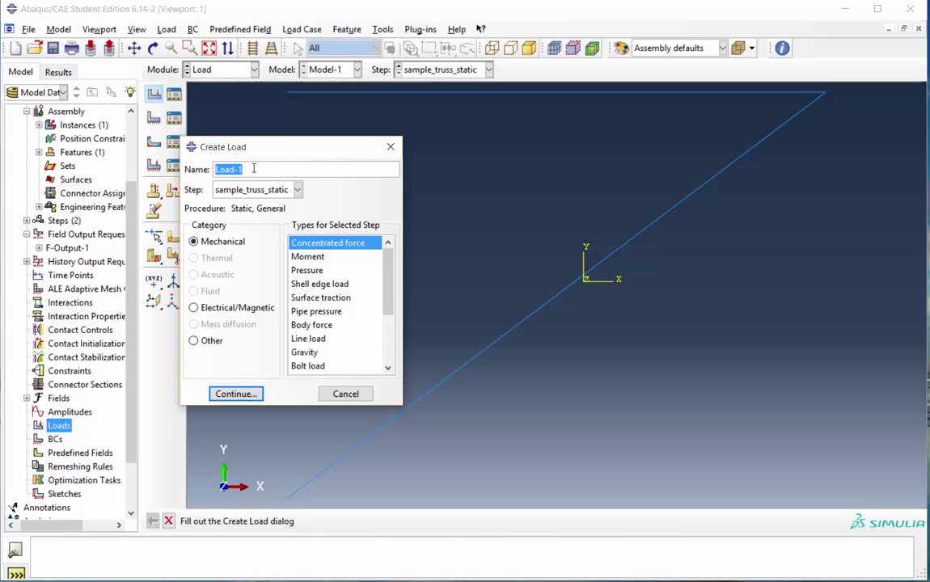
text(vert_load_10kN)
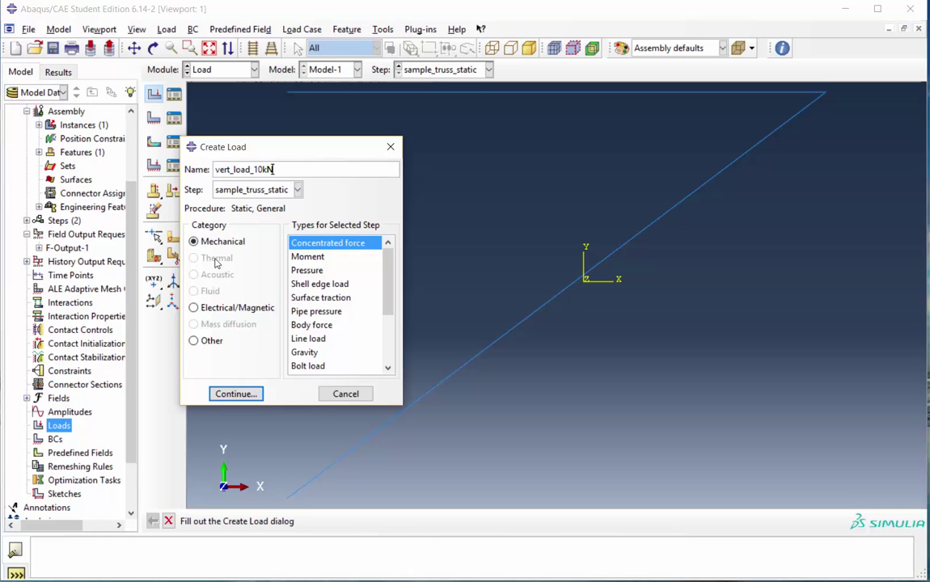
click(236, 395)
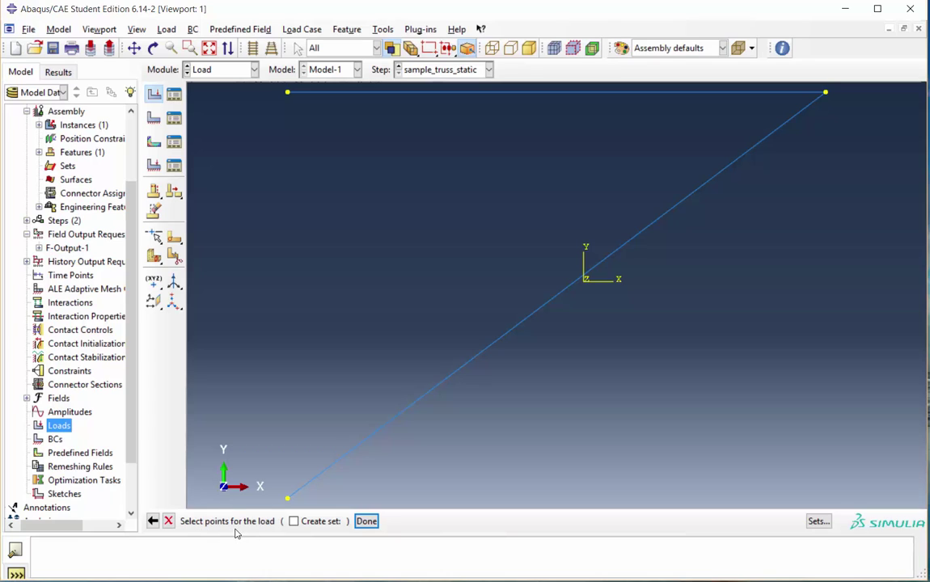
- Apply vert_load_10kN at the top-right truss vertex with CF2 set to -10e3
click(824, 93)
click(366, 520)
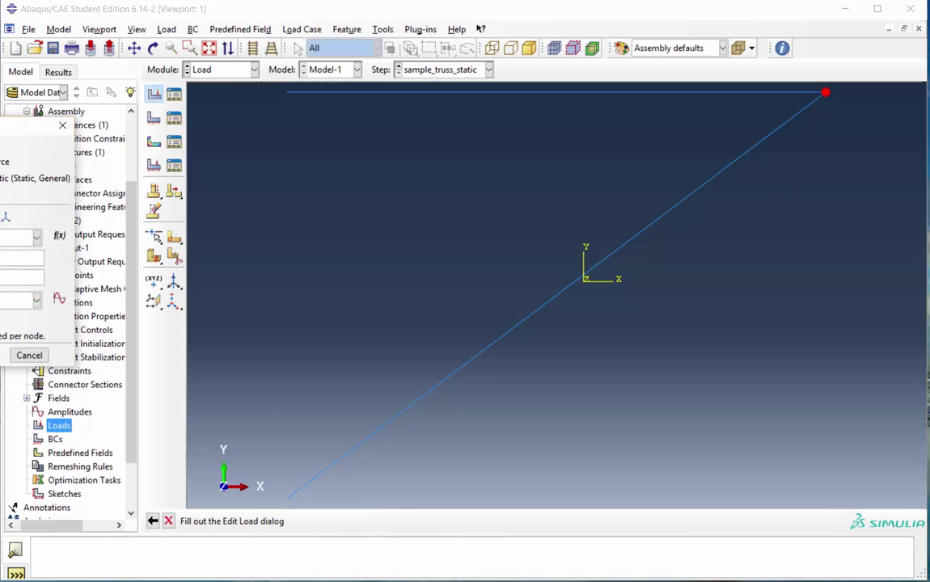
drag(0, 121, 243, 159)
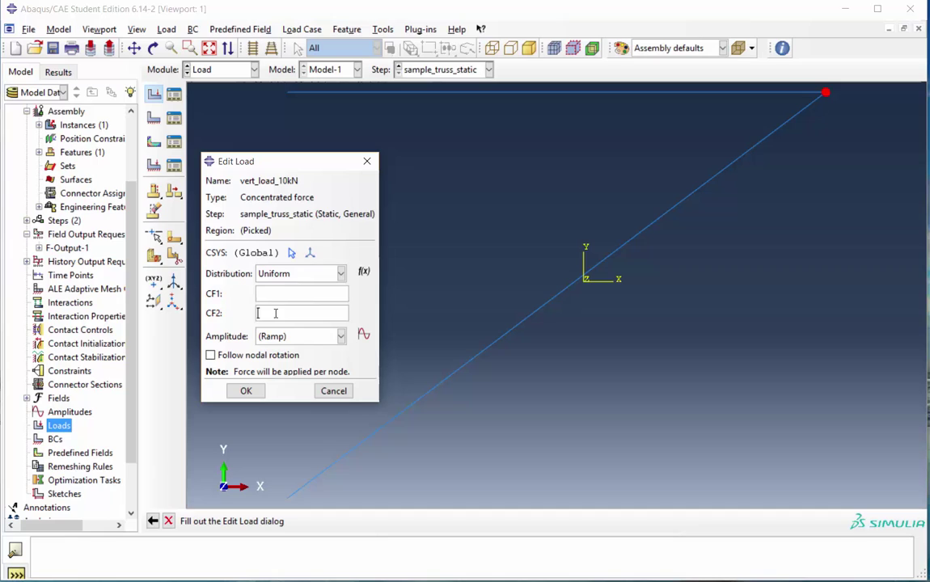
text(-10e3)
click(246, 391)
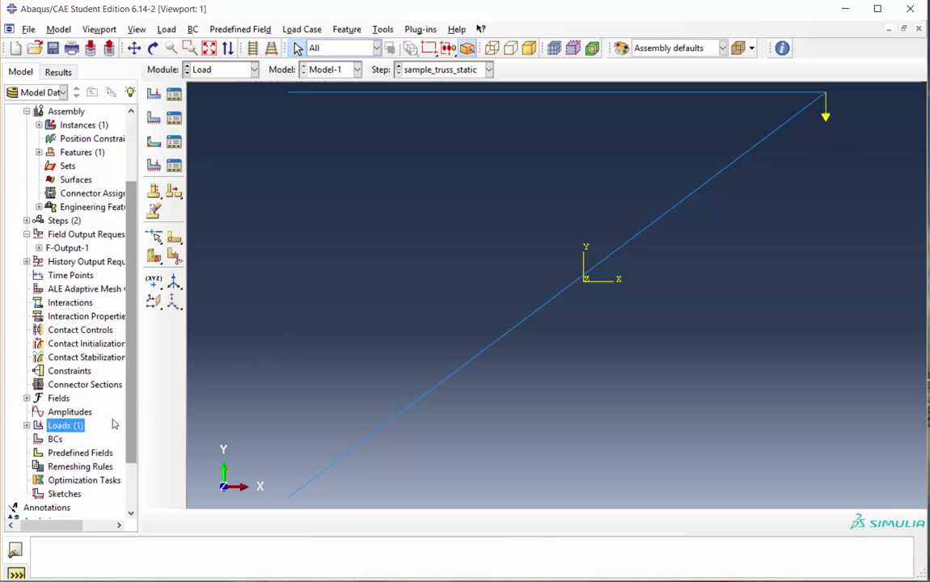
- Begin a Displacement/Rotation boundary condition named fixed_ends in sample_truss_static
double_click(55, 439)
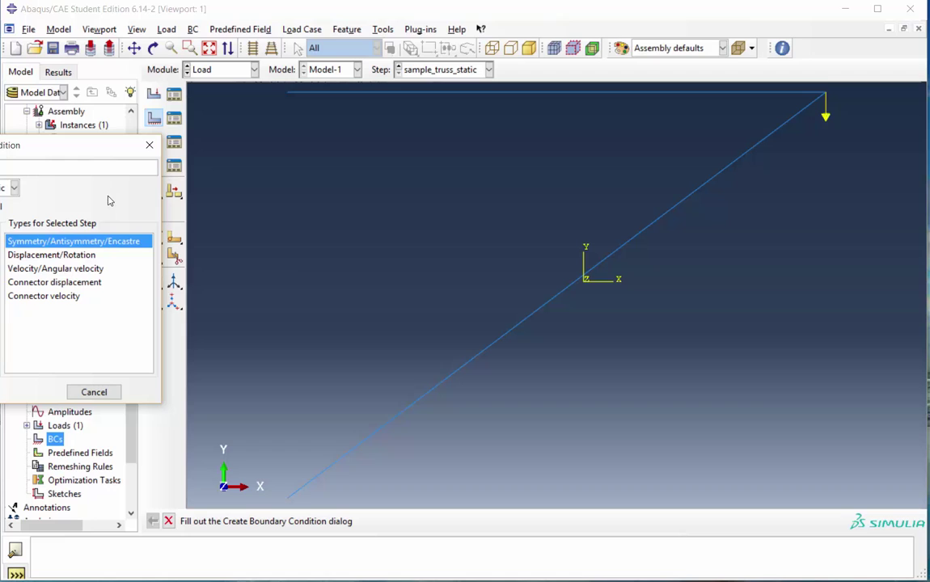
drag(99, 141, 335, 162)
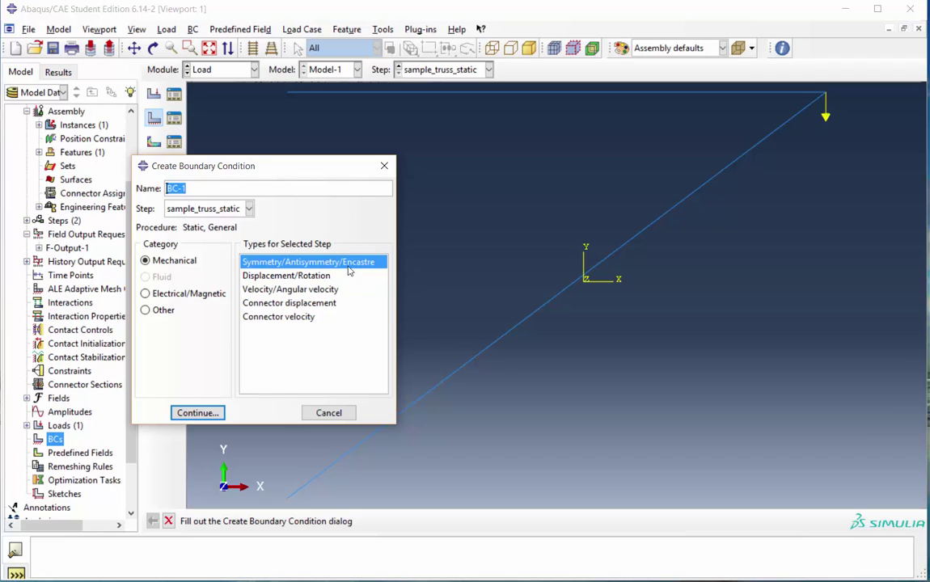
click(269, 277)
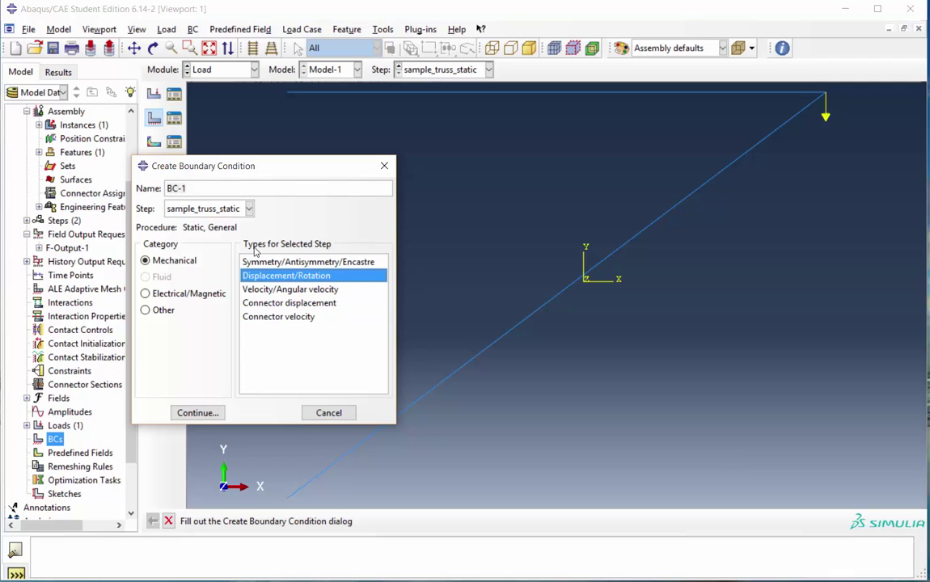
drag(212, 187, 156, 191)
text(fix)
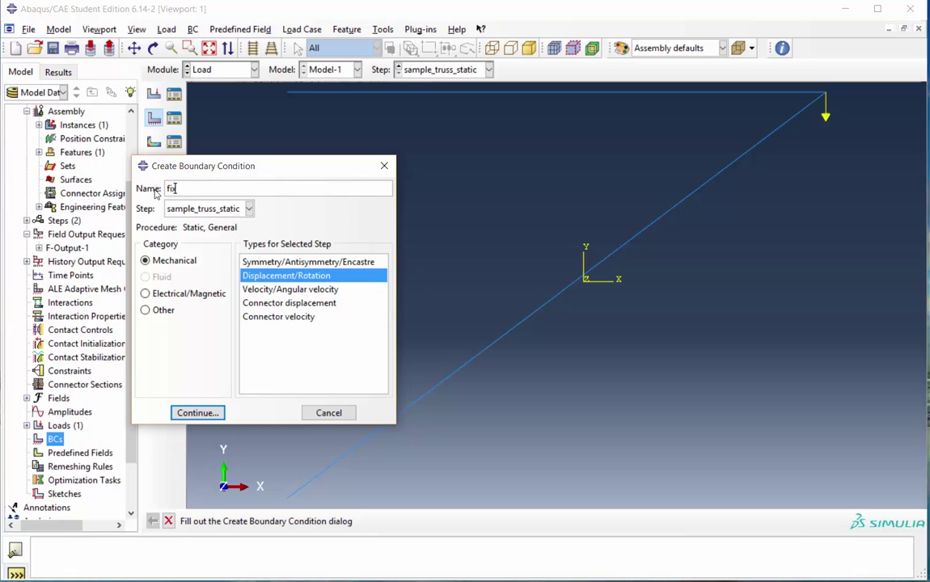
text(ed_ends)
click(195, 413)
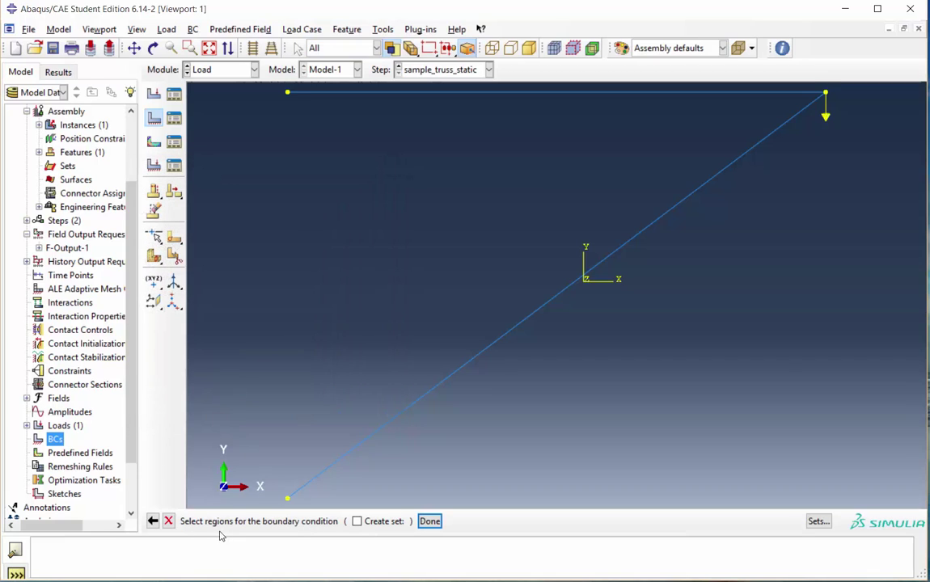
- Fix x and y displacement at the bottom-left and top-left truss vertices
click(288, 500)
shift+click(287, 92)
click(430, 521)
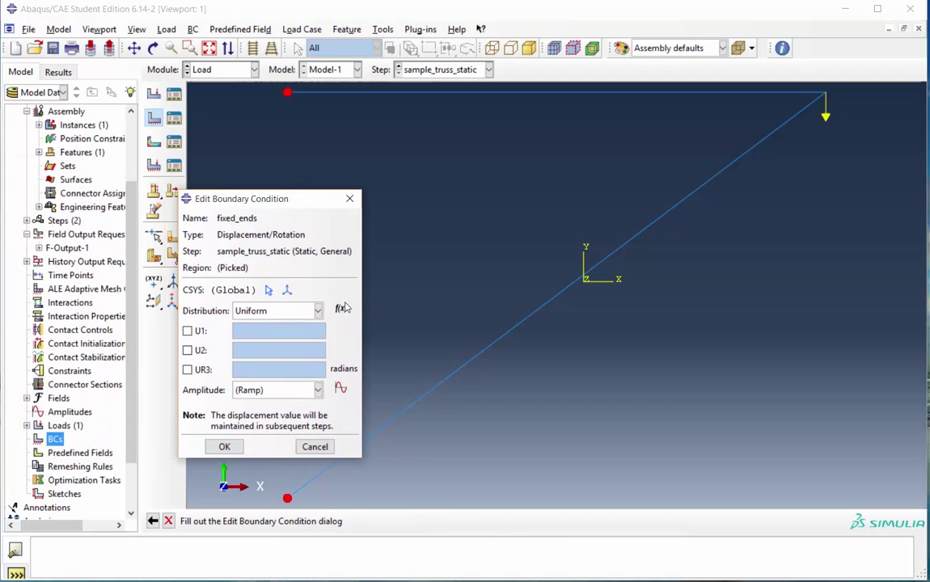
click(194, 331)
click(194, 350)
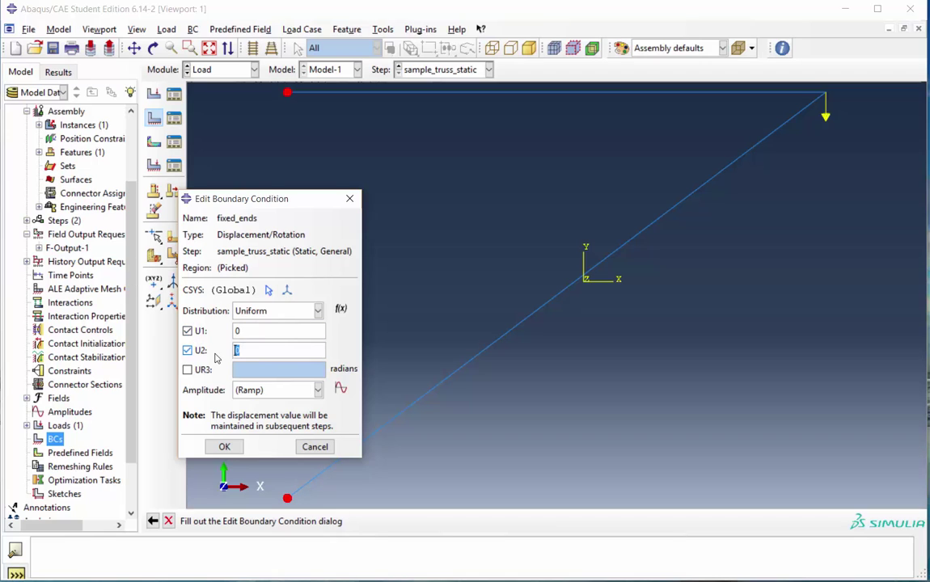
click(224, 447)
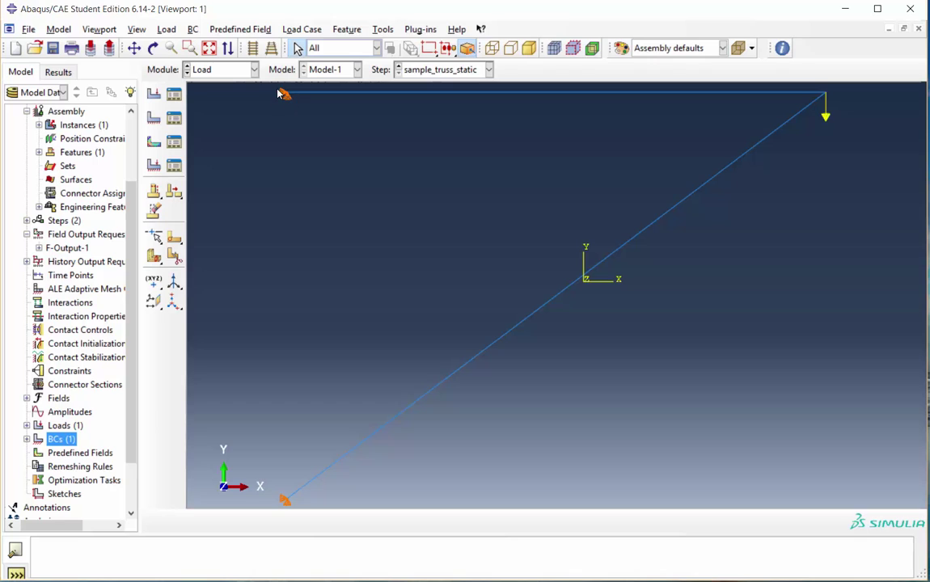
scroll(349, 225, up, 2)
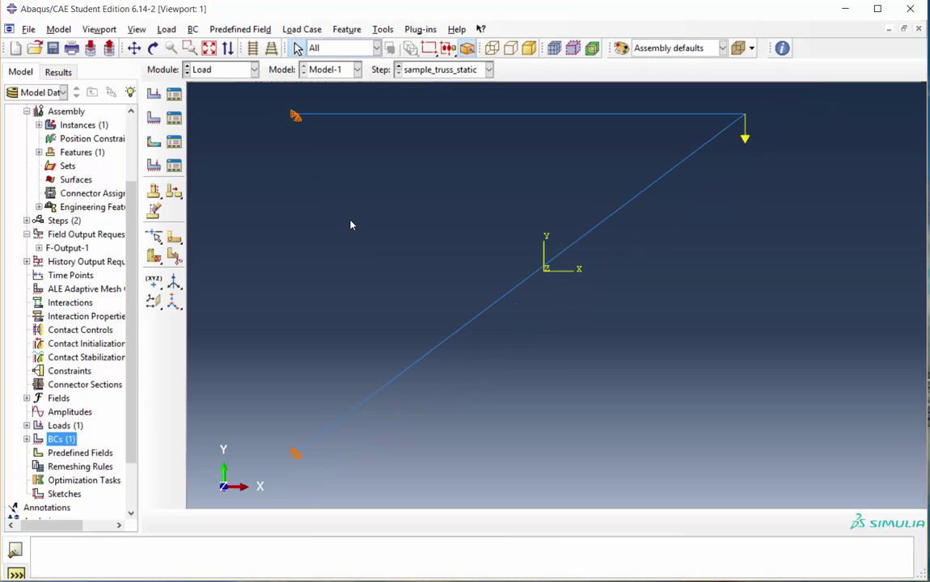
scroll(351, 224, up, 1)
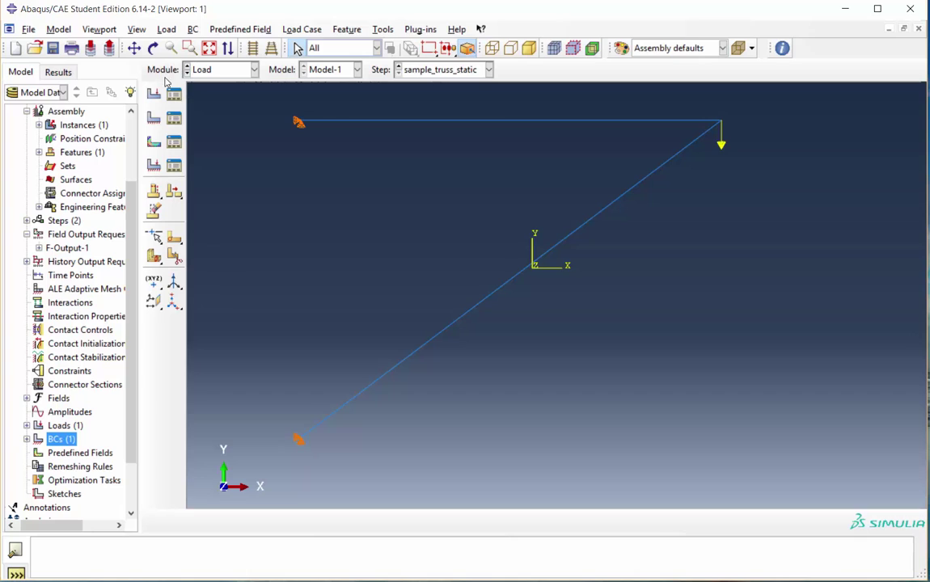
- Switch to the Mesh module with Part (sample_truss) as the object
click(229, 70)
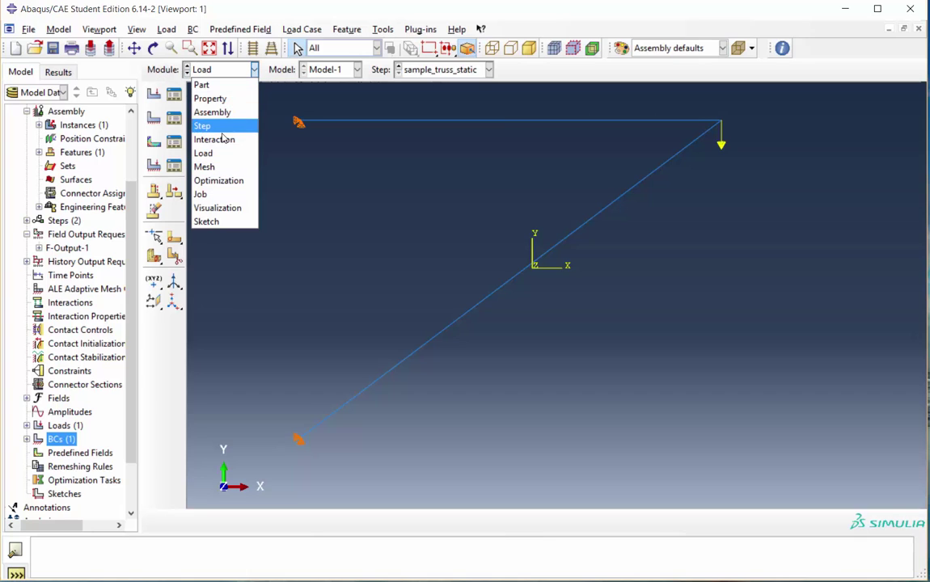
click(212, 167)
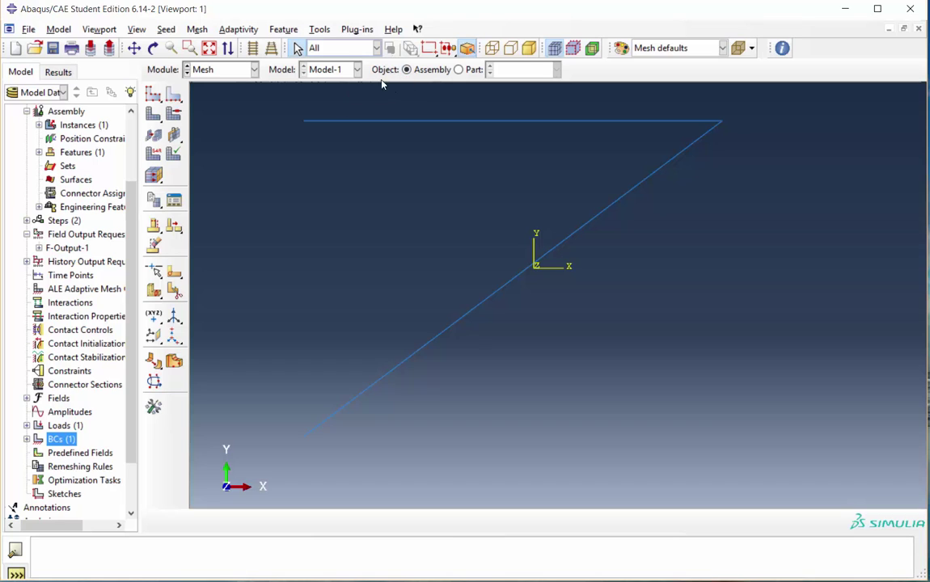
click(459, 70)
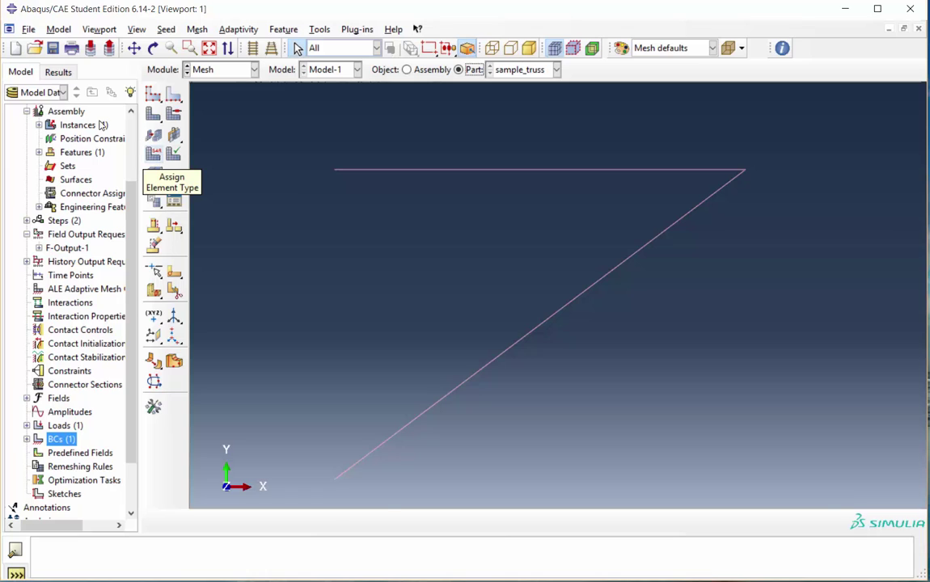
- Assign the Truss family T2D2 element type to both truss edges
click(153, 158)
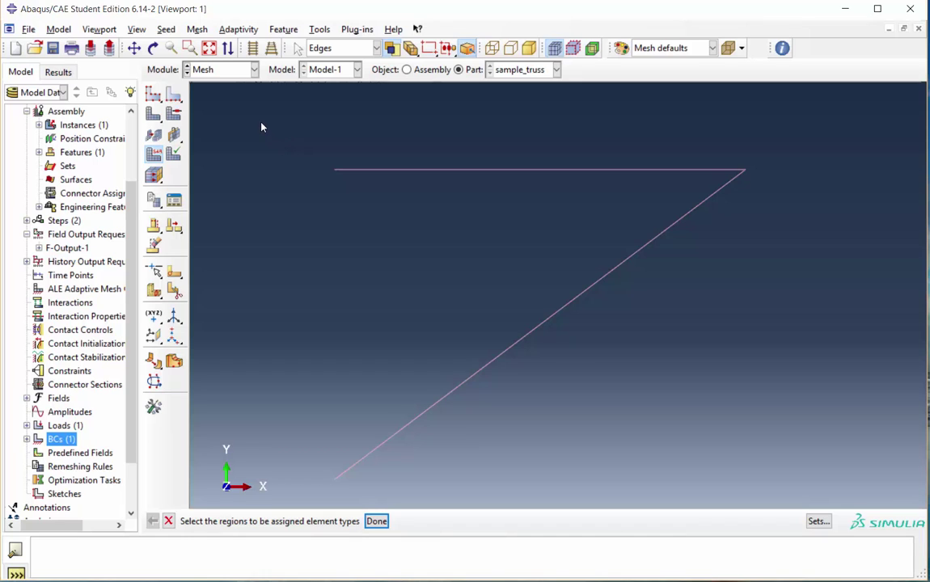
drag(261, 122, 785, 483)
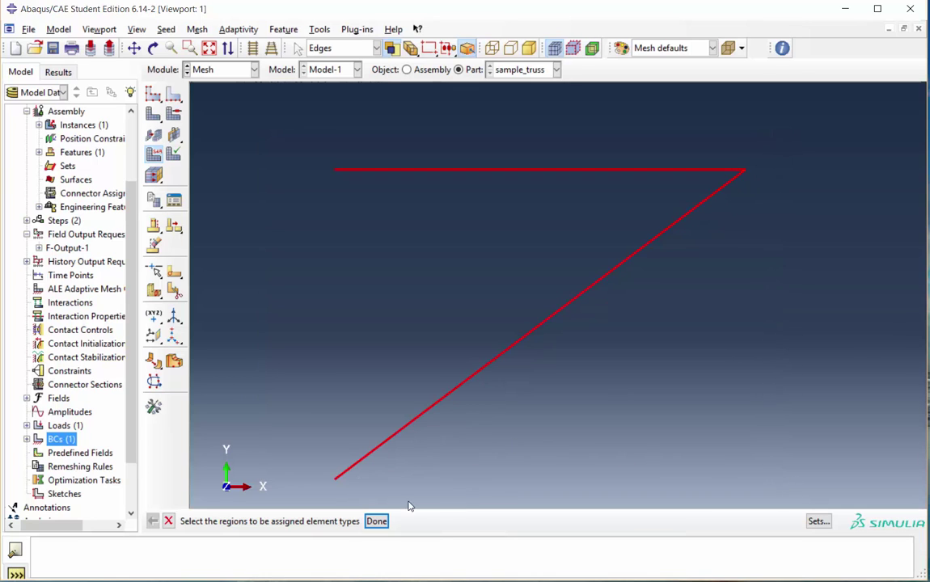
click(376, 521)
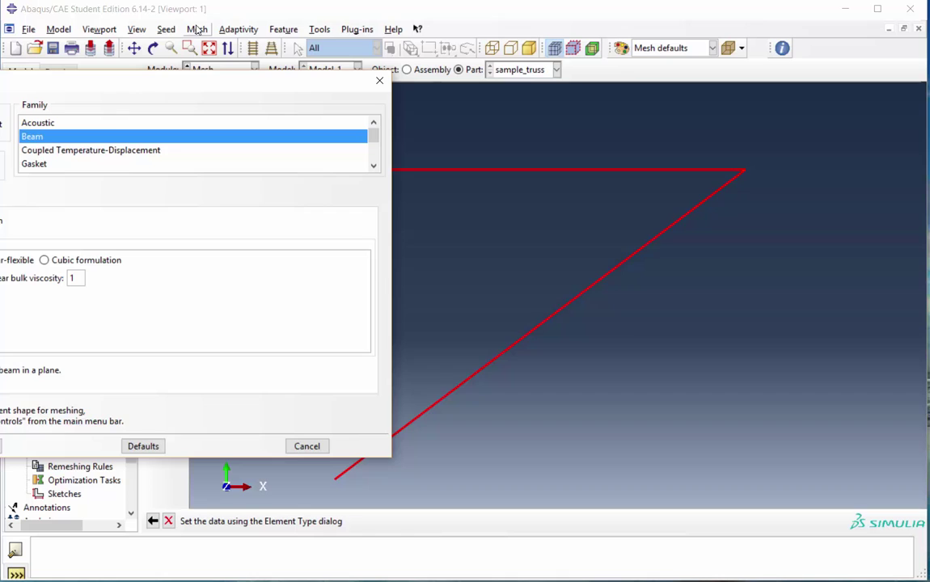
drag(187, 79, 309, 95)
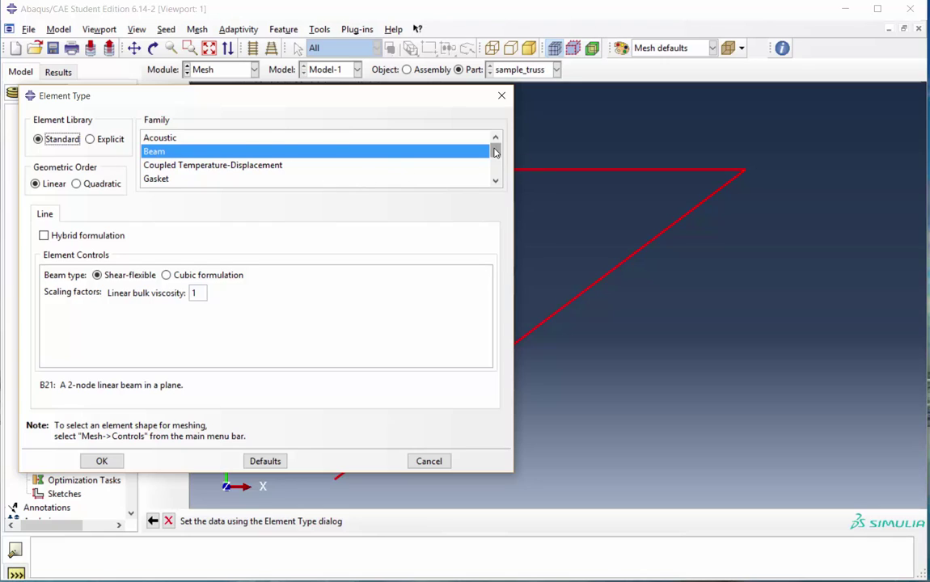
drag(495, 151, 496, 168)
click(176, 181)
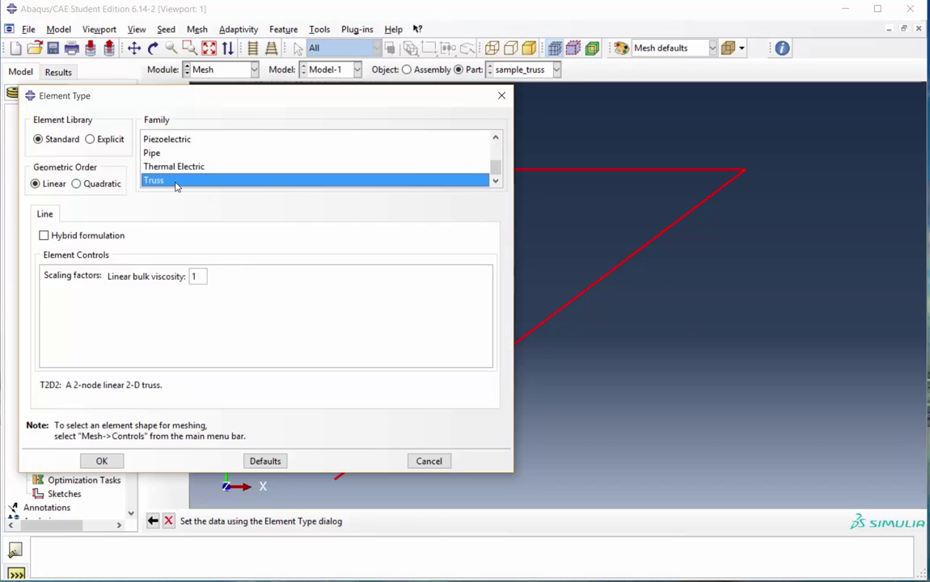
click(39, 385)
drag(39, 384, 174, 383)
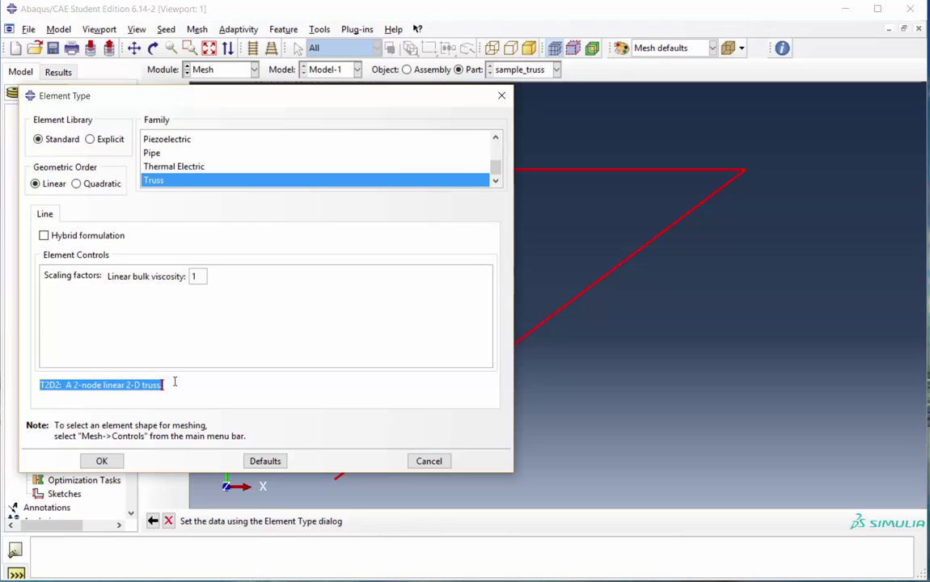
click(99, 459)
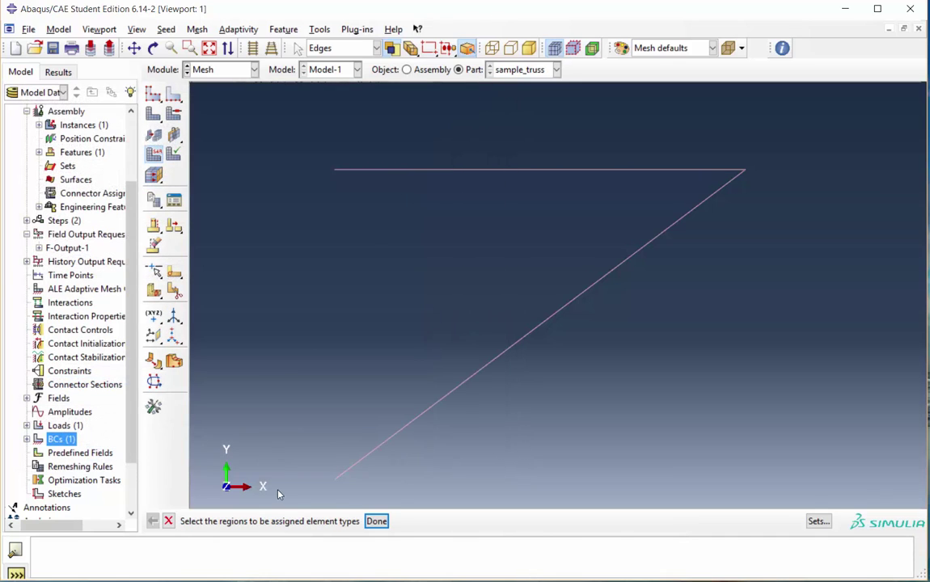
click(379, 522)
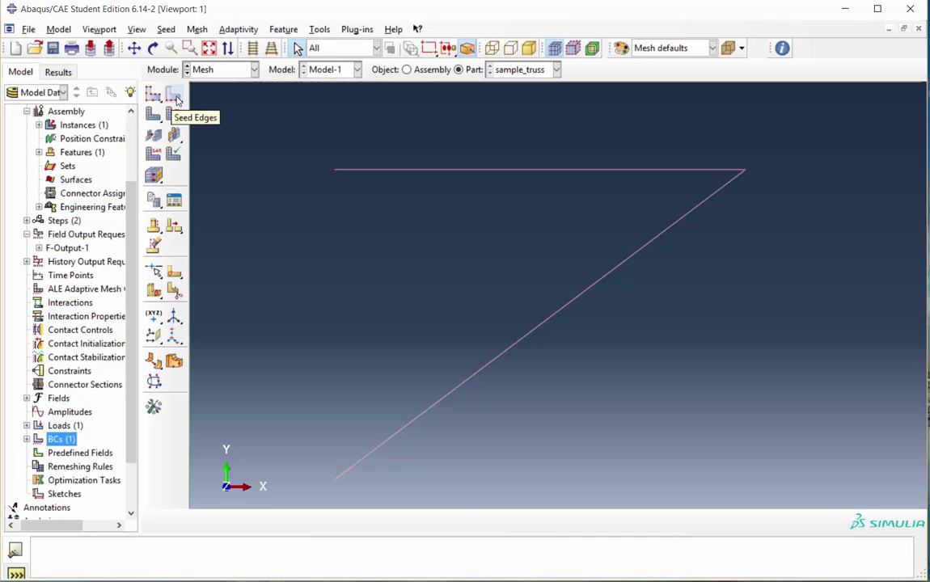
- Seed both truss edges by number with 1 element per edge
click(182, 99)
drag(279, 150, 798, 487)
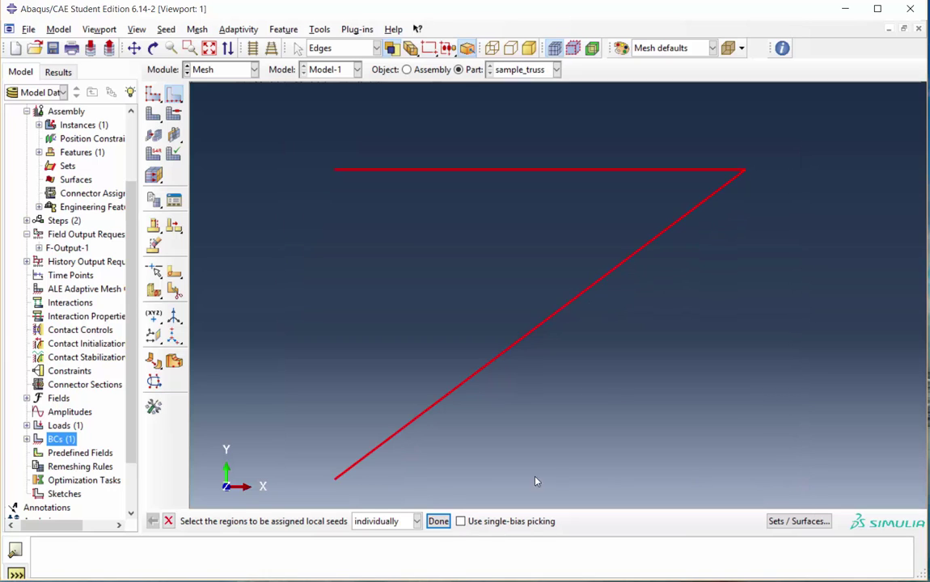
click(437, 520)
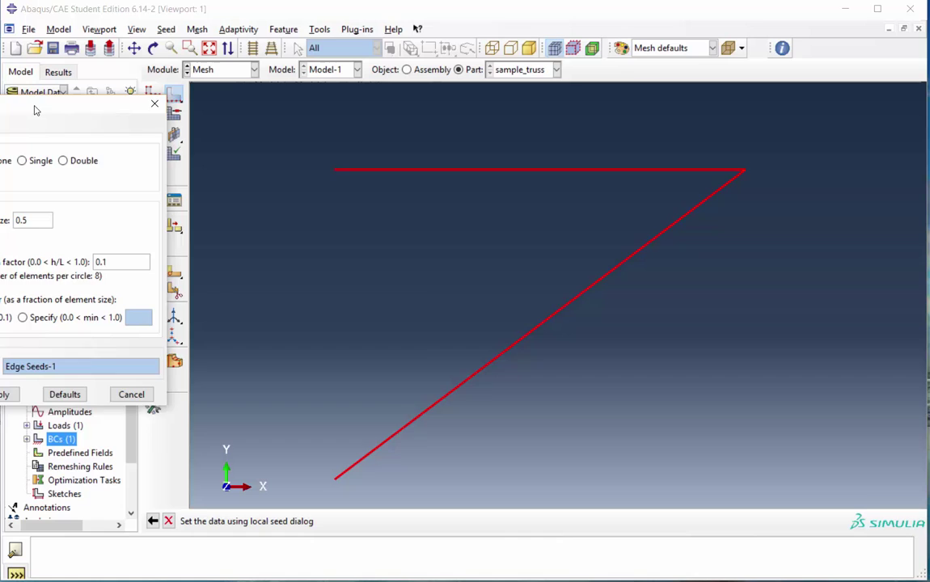
drag(32, 97, 288, 134)
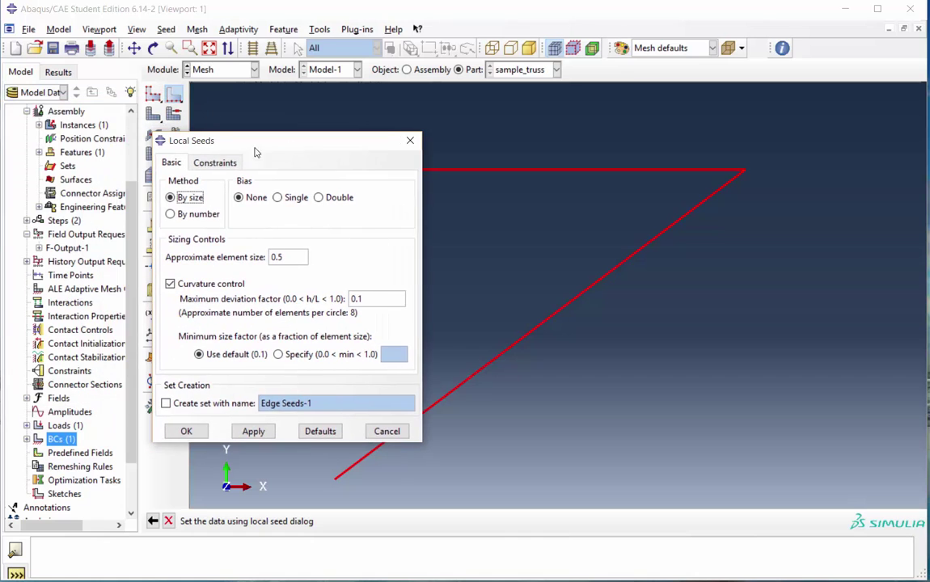
click(171, 214)
click(280, 258)
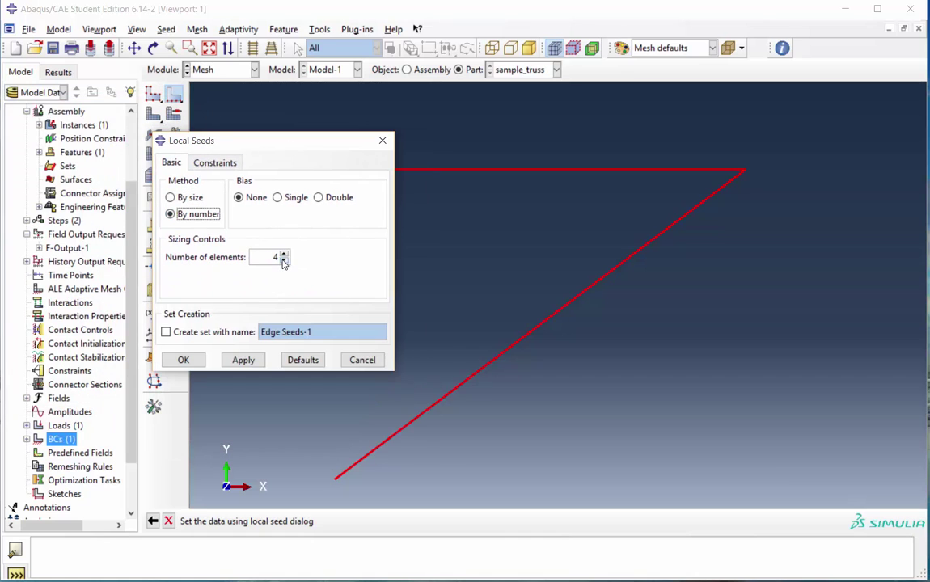
click(184, 360)
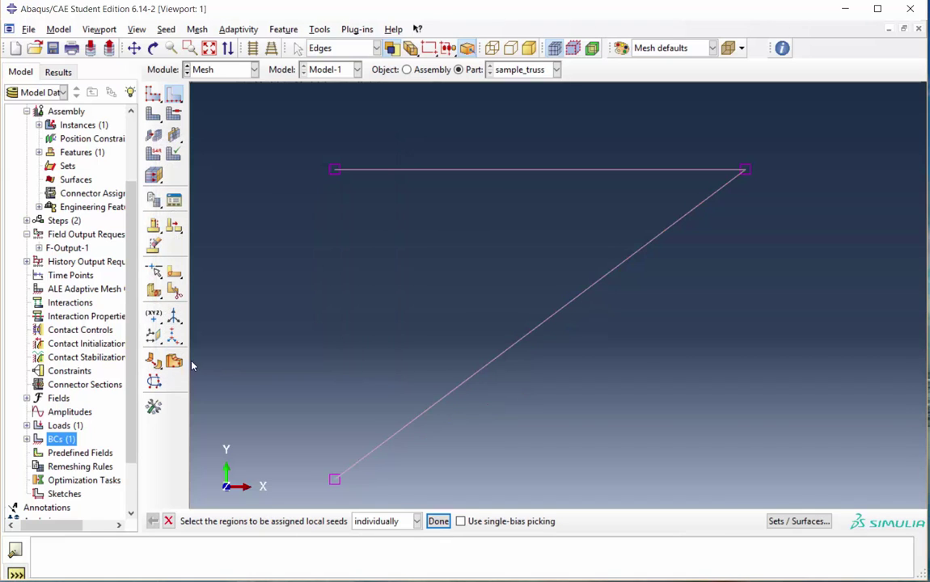
- Mesh the sample_truss part into 2 elements and show node and element labels on the mesh
click(153, 116)
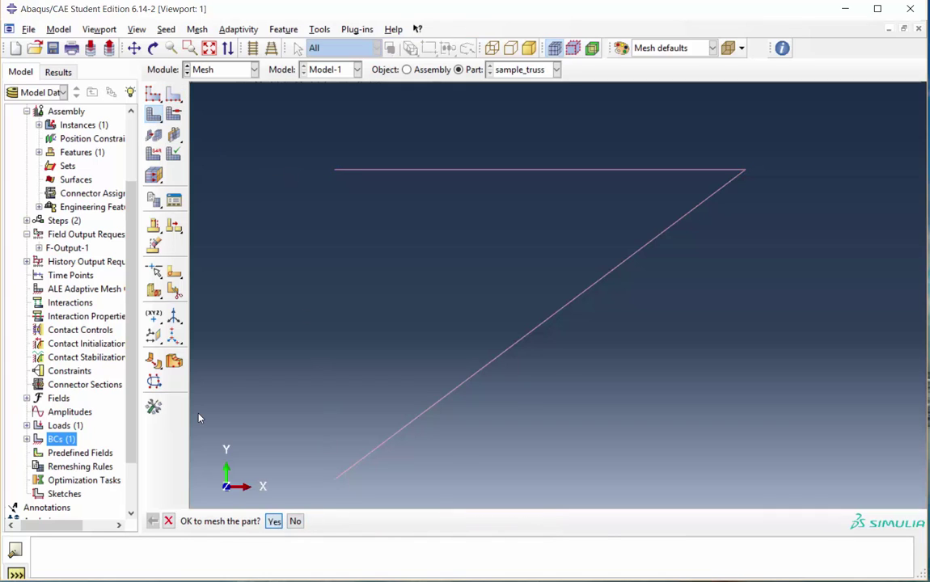
click(273, 521)
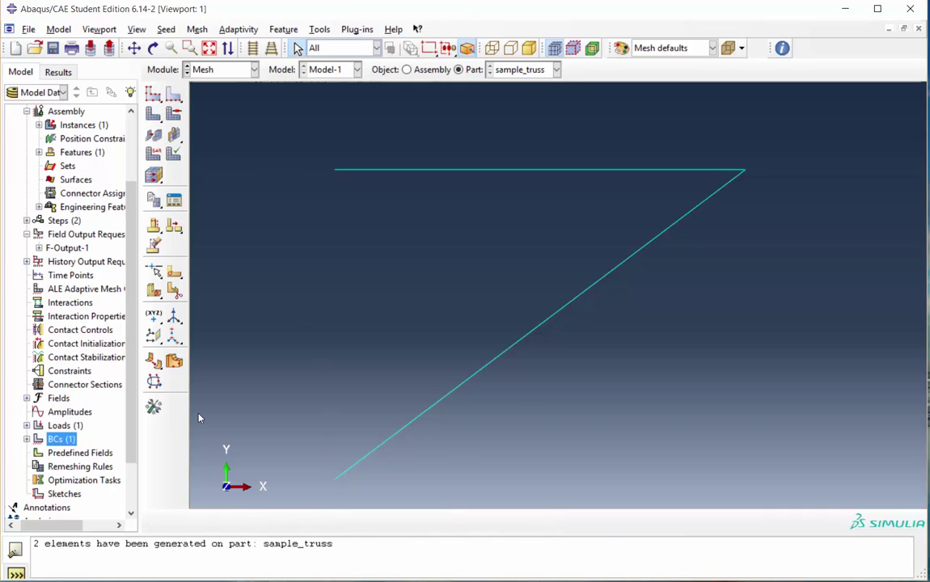
click(137, 30)
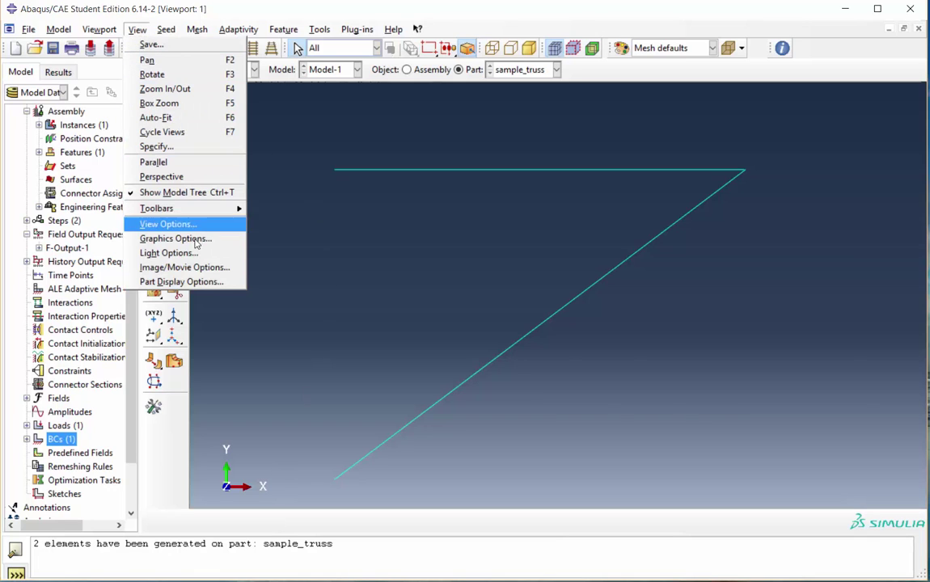
click(141, 224)
drag(50, 89, 237, 68)
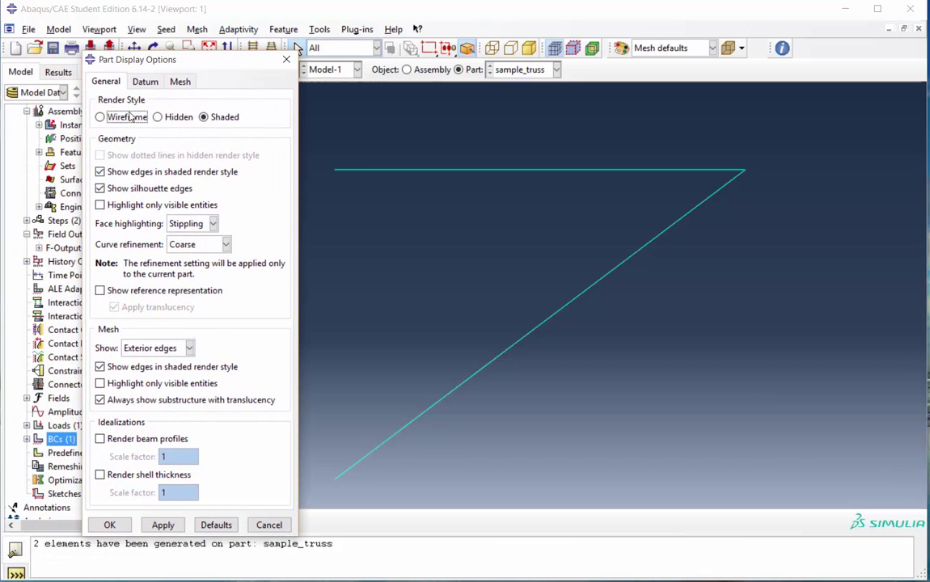
click(175, 80)
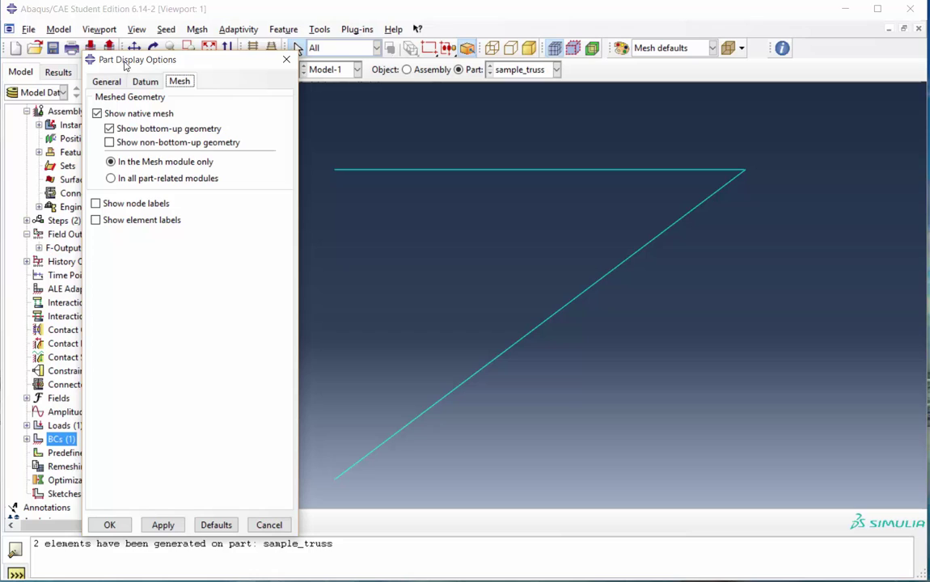
click(96, 204)
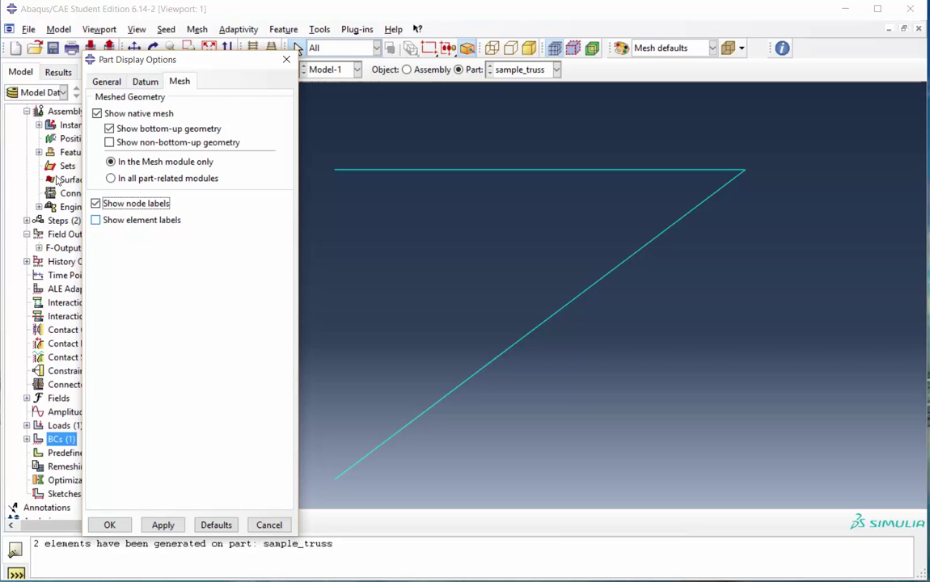
click(97, 220)
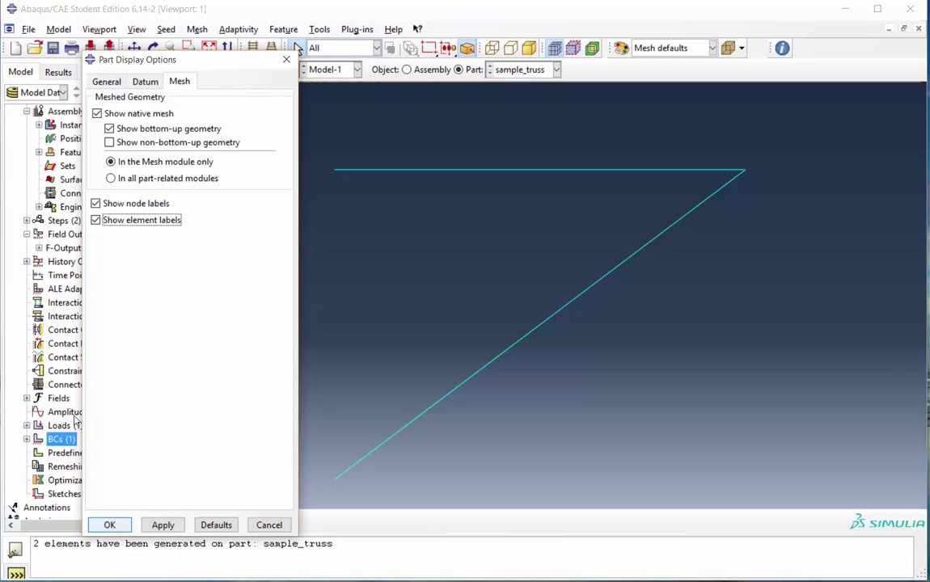
click(110, 525)
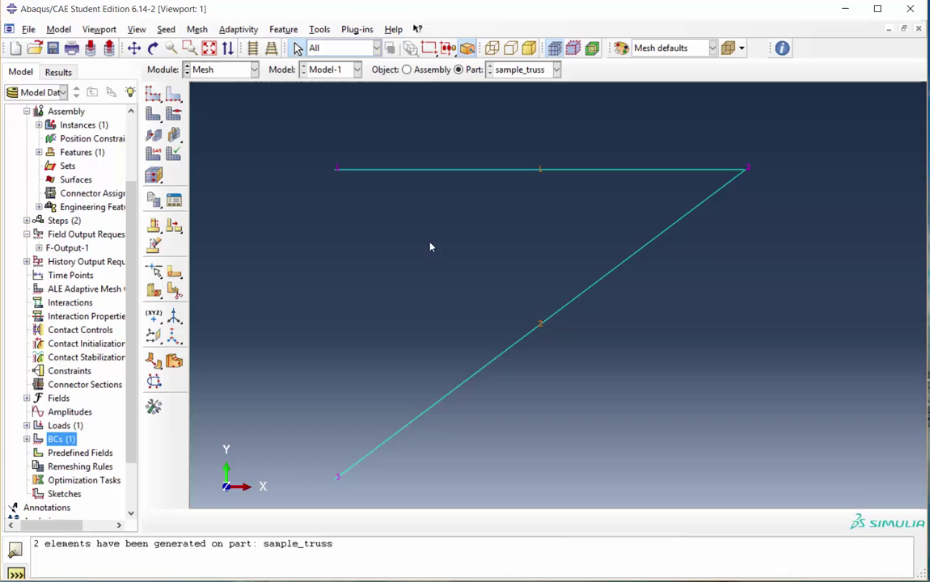
scroll(430, 247, up, 2)
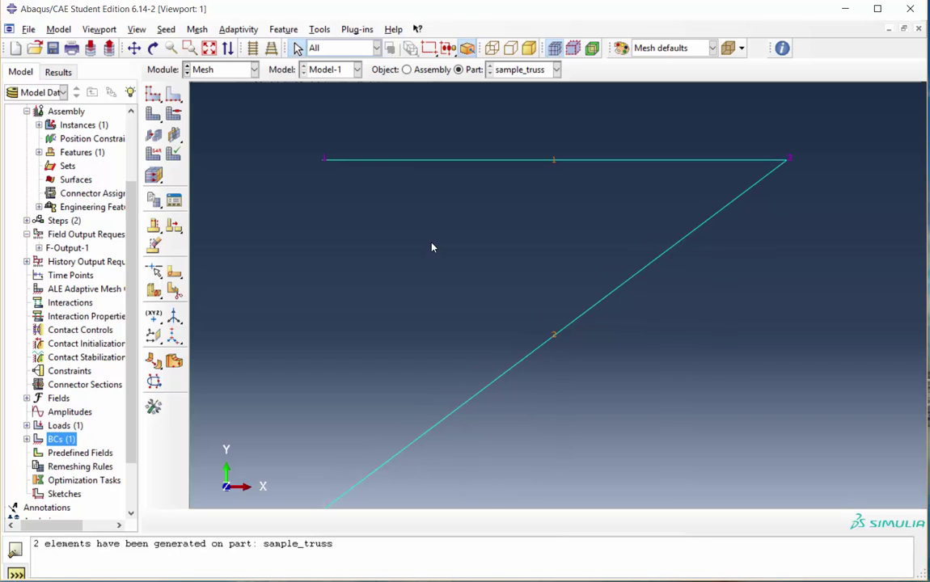
scroll(432, 247, down, 2)
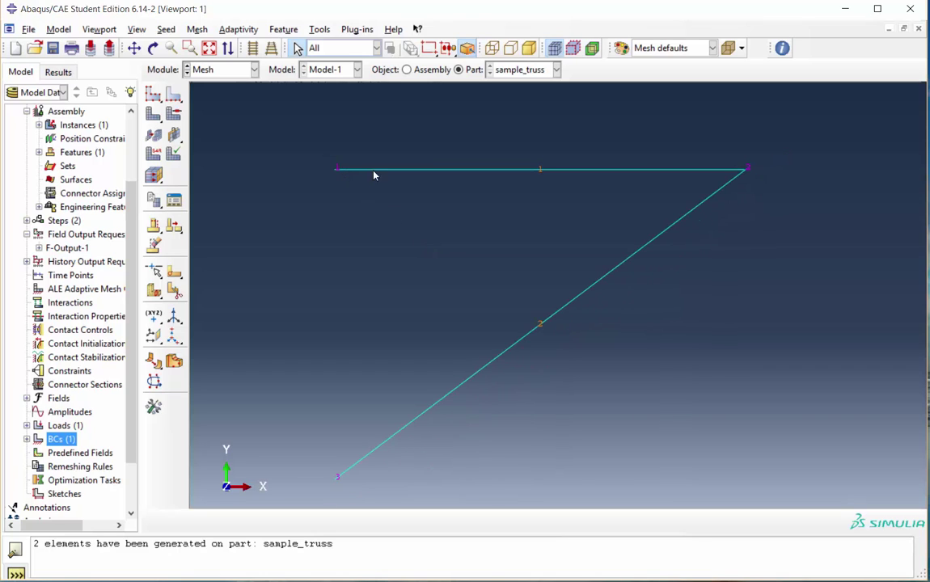
click(345, 475)
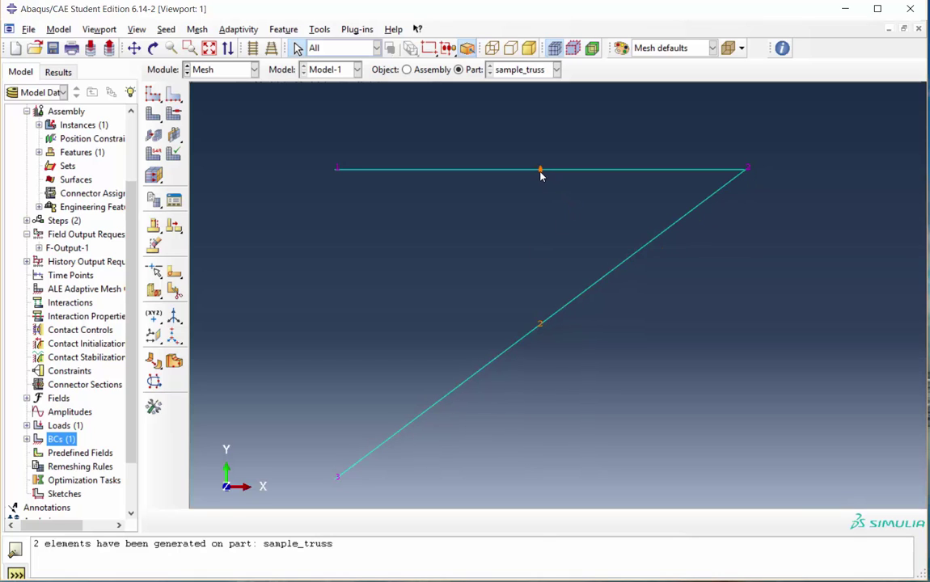